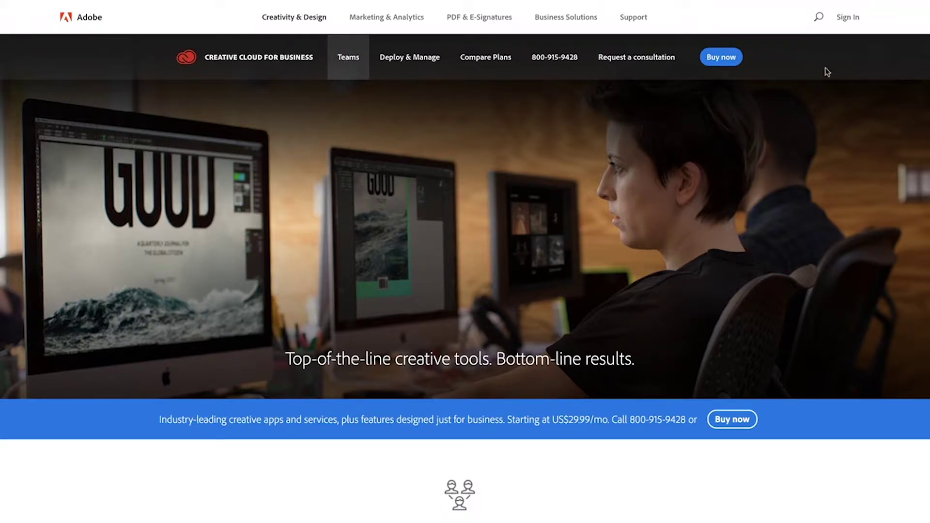
- Sign in with the account password, then choose Manage enterprise from the profile menu
left_click(847, 17)
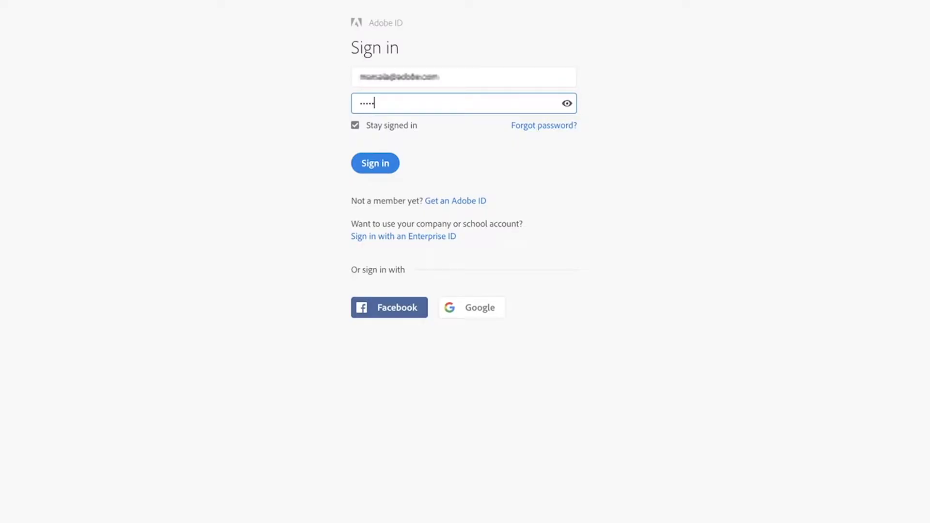
type("••••••••••")
left_click(382, 171)
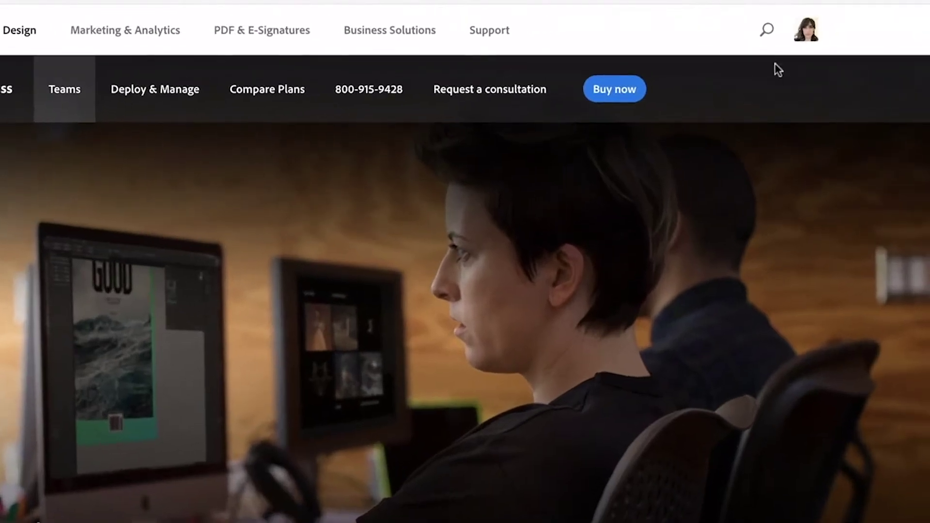
left_click(806, 29)
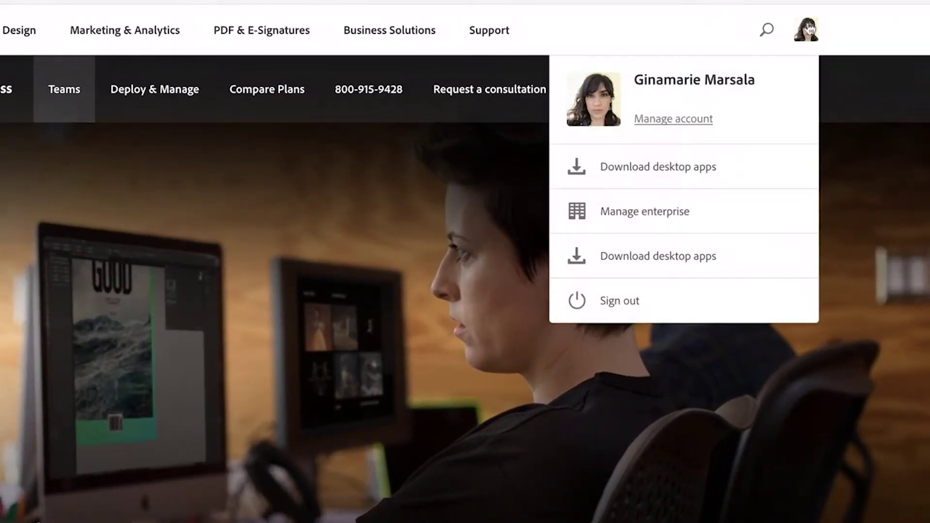
left_click(751, 216)
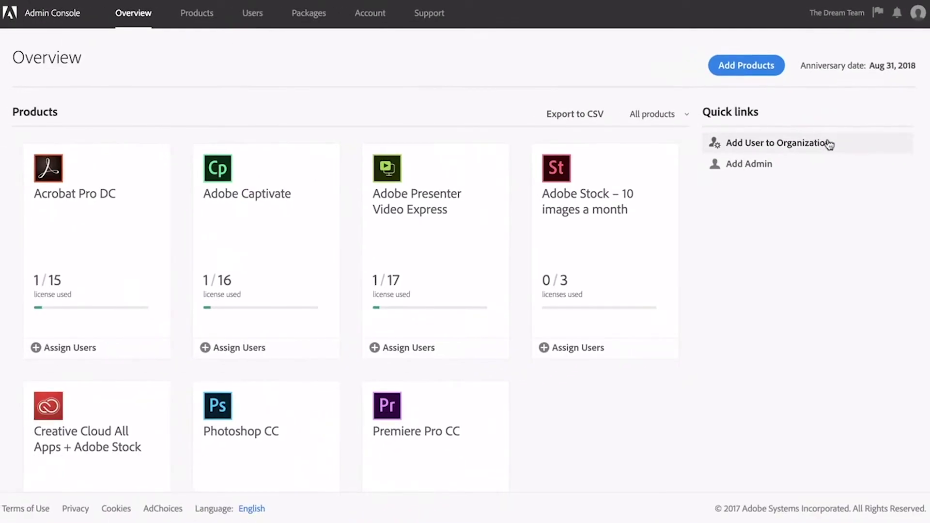
left_click(878, 12)
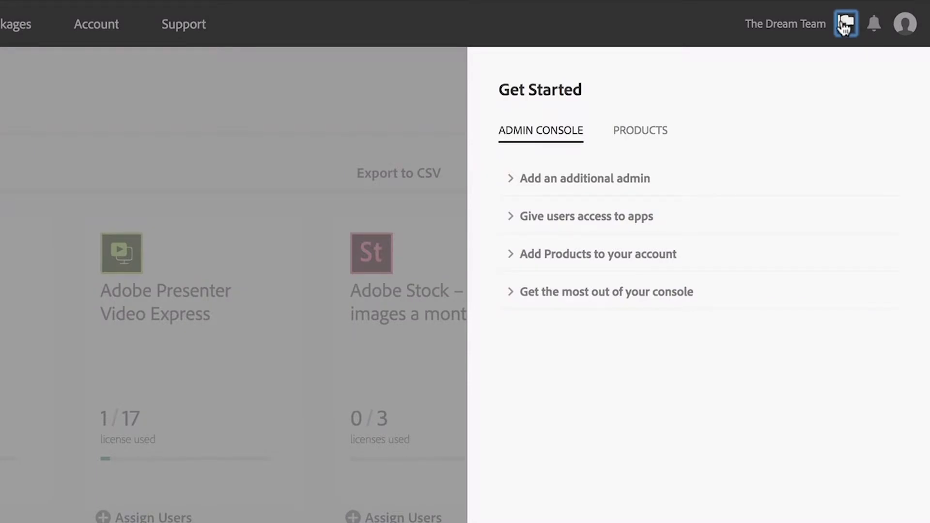
left_click(406, 114)
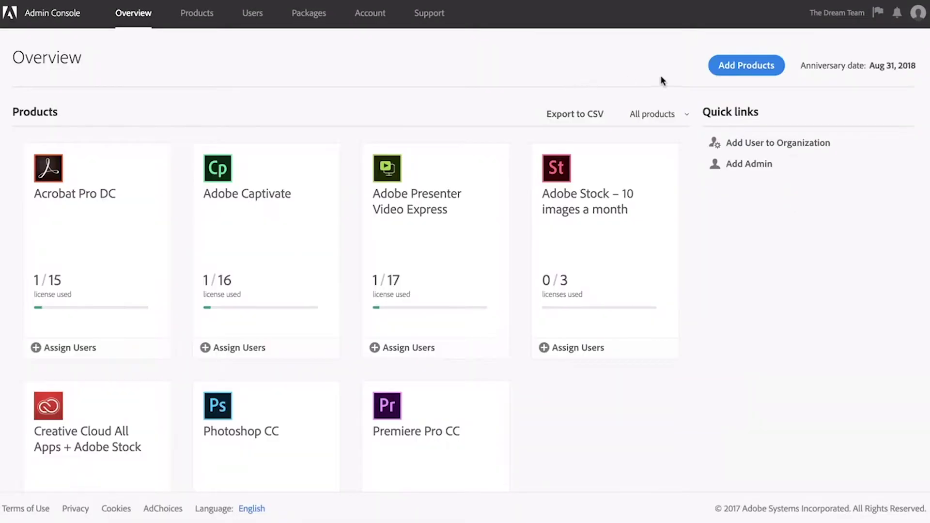
- Order 1 extra Creative Cloud All Apps + Adobe Stock and 1 Acrobat Pro DC license
left_click(744, 68)
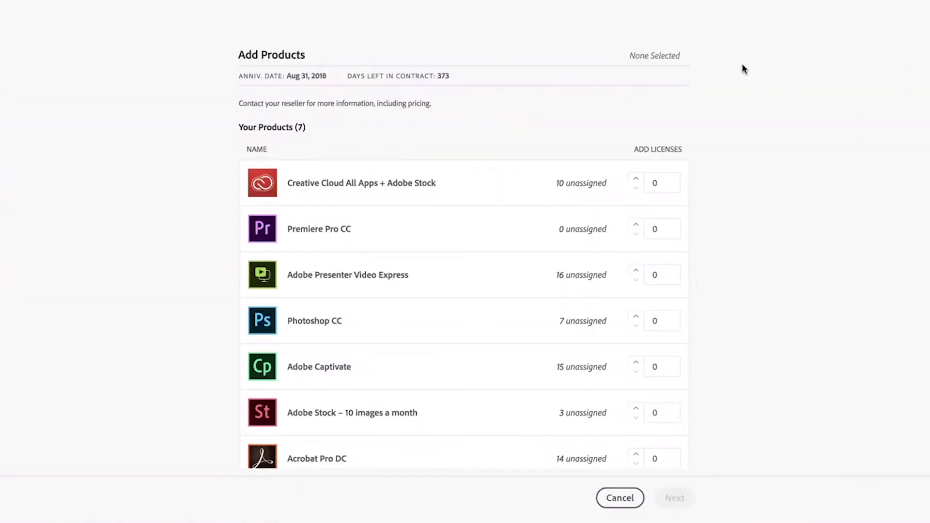
left_click(636, 179)
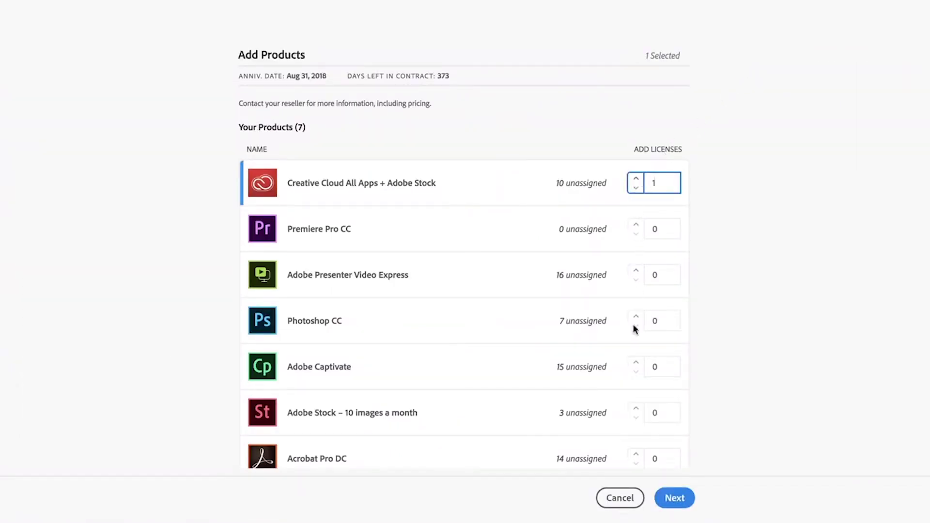
left_click(636, 454)
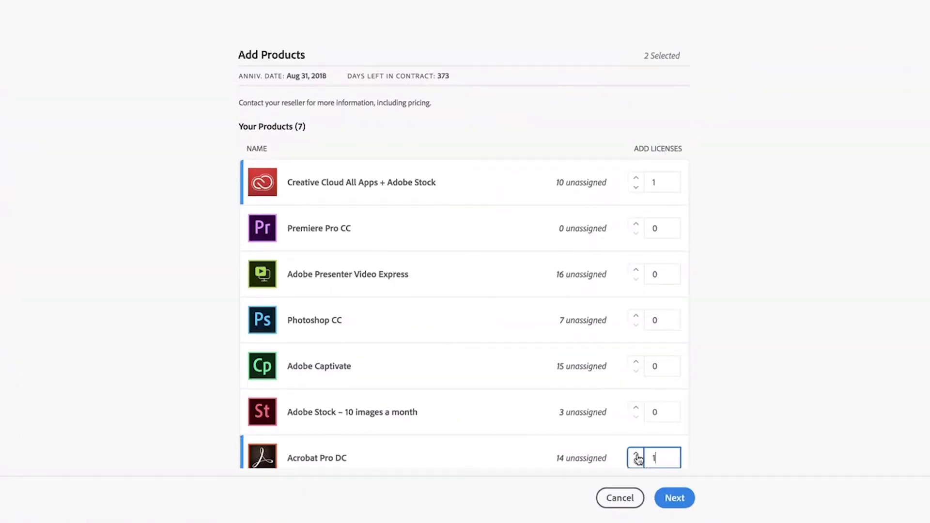
left_click(675, 498)
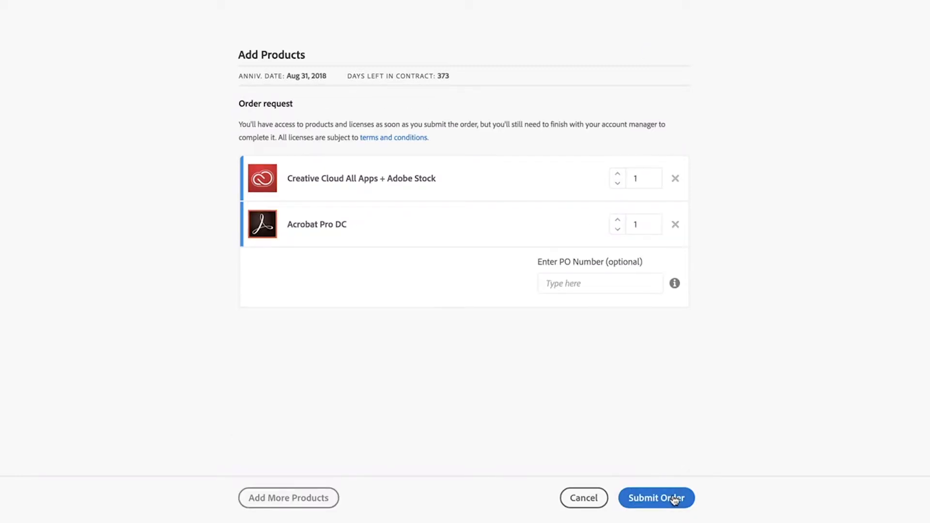
left_click(675, 499)
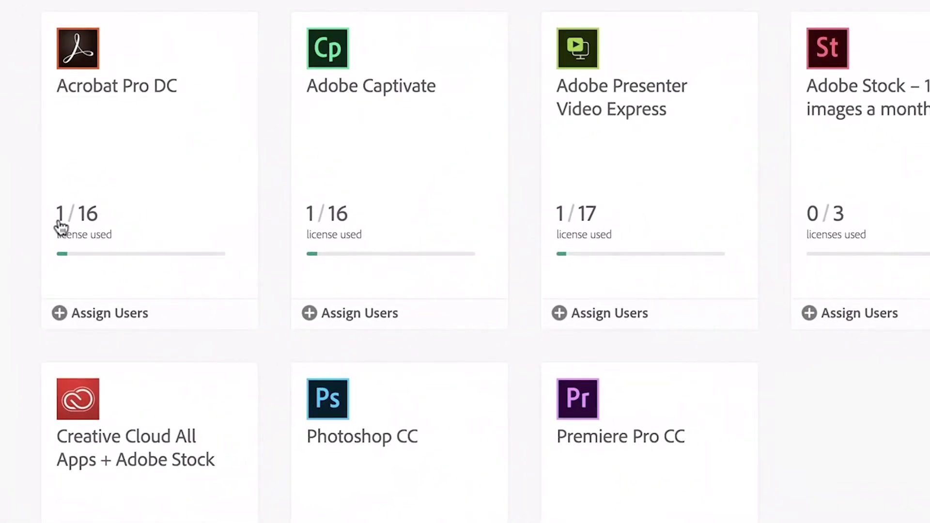
- Open the Acrobat Pro DC product card from the Overview, then go to the Users list
scroll(60, 227, "down", 3)
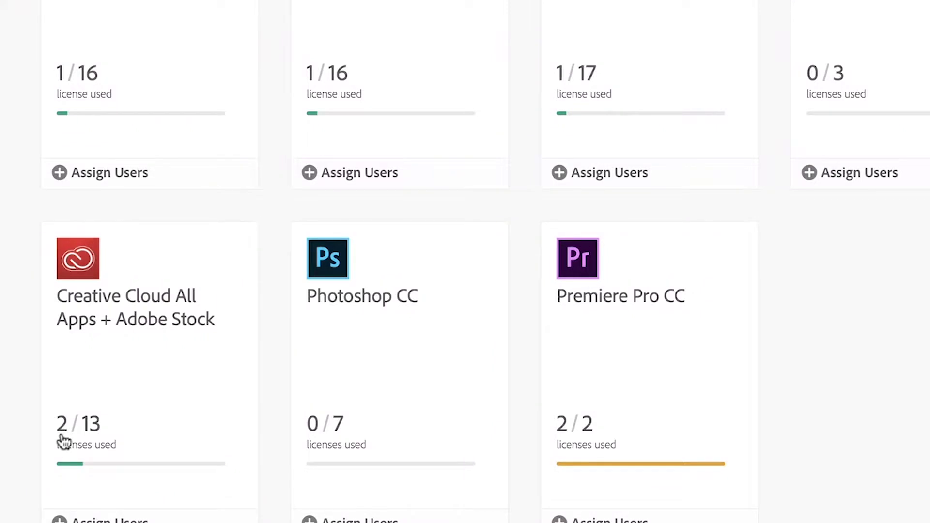
left_click(159, 17)
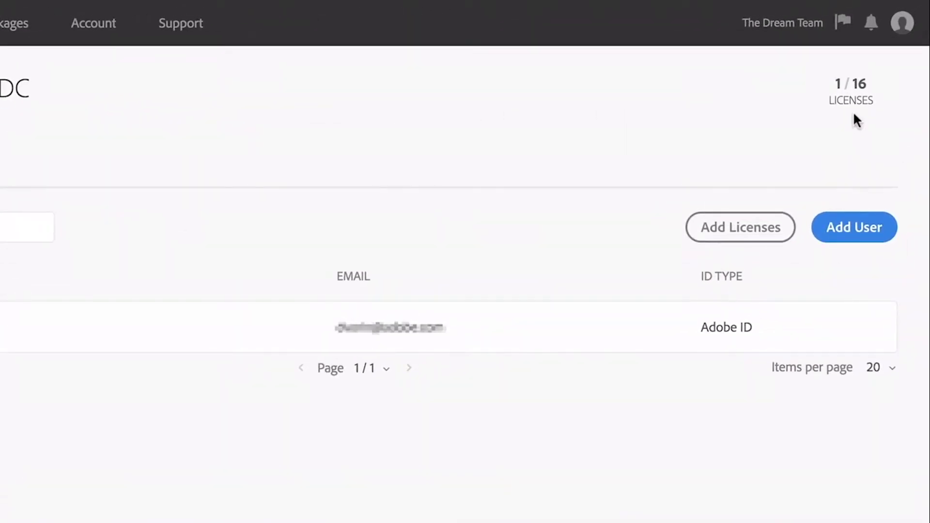
left_click(376, 25)
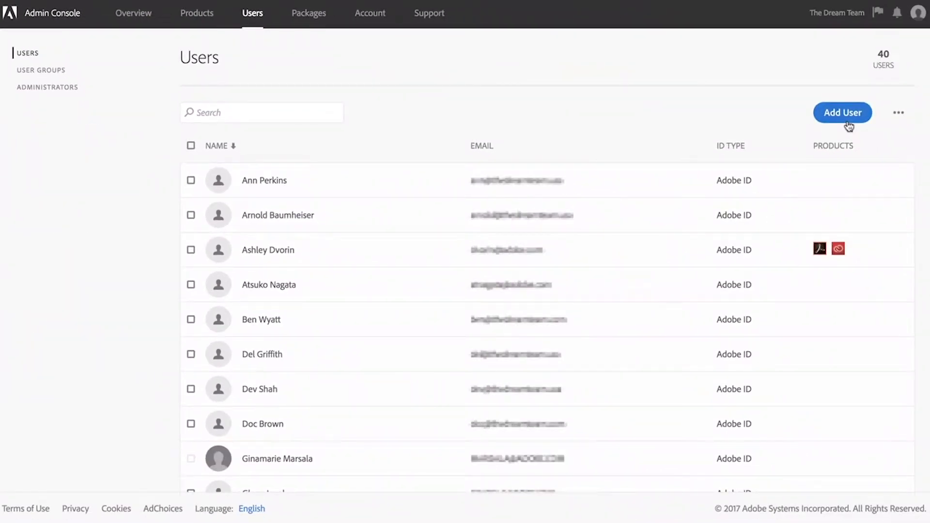
- Add a new user with a Creative Cloud All Apps + Adobe Stock license and save
left_click(899, 113)
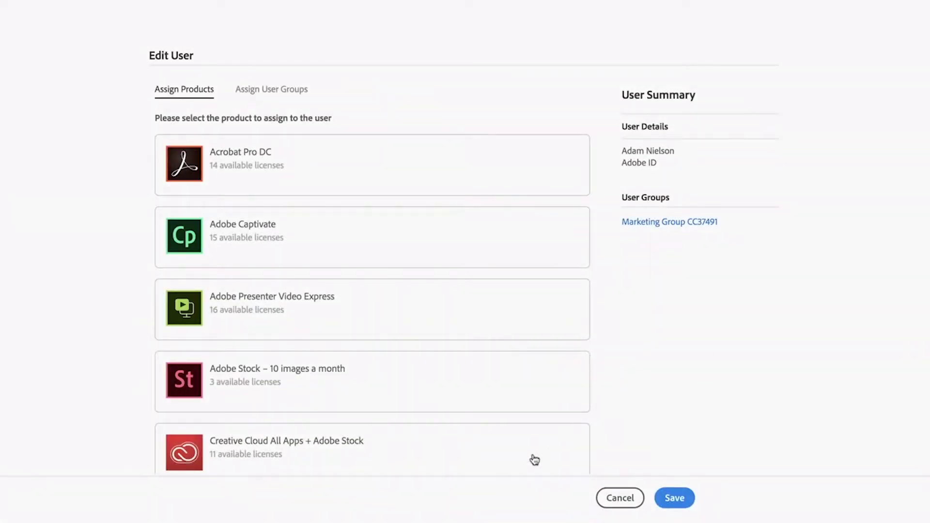
left_click(534, 458)
left_click(673, 498)
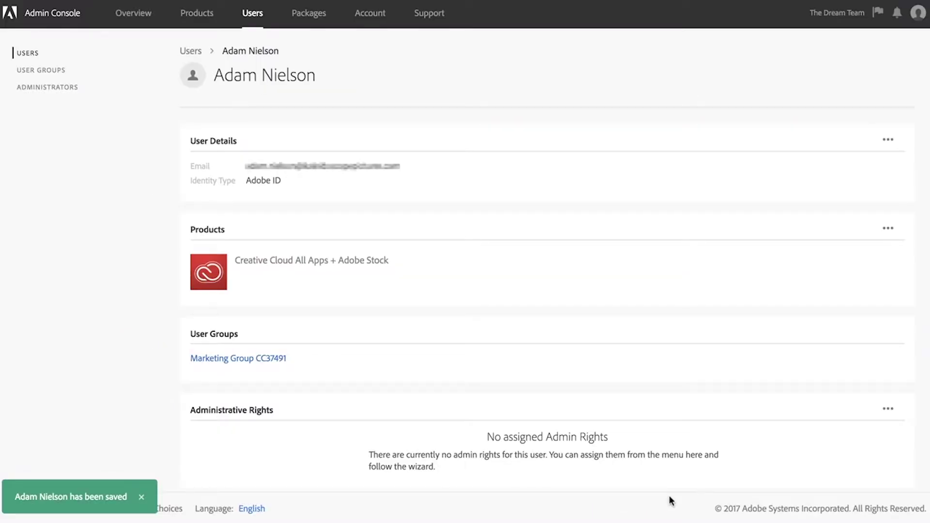
- Add the new user, found by name search, to Acrobat Pro DC under Products and save
left_click(197, 24)
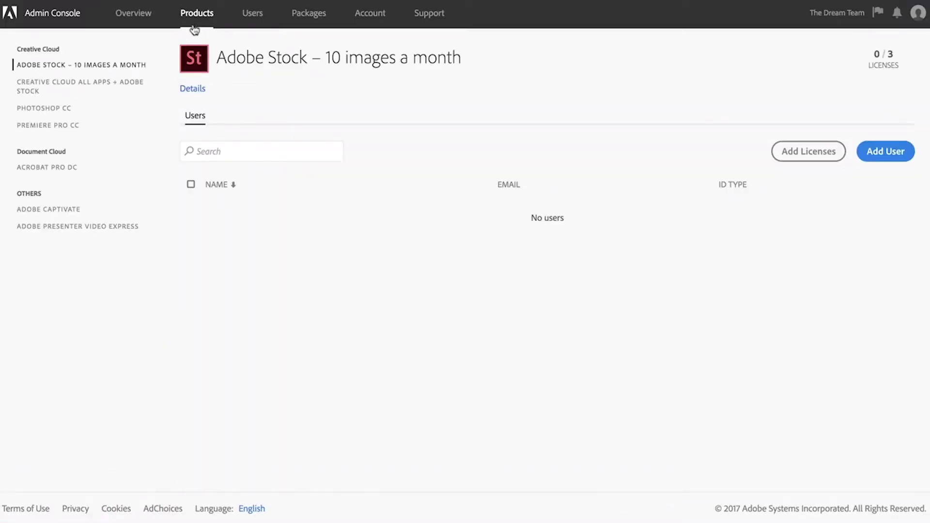
left_click(71, 175)
left_click(885, 151)
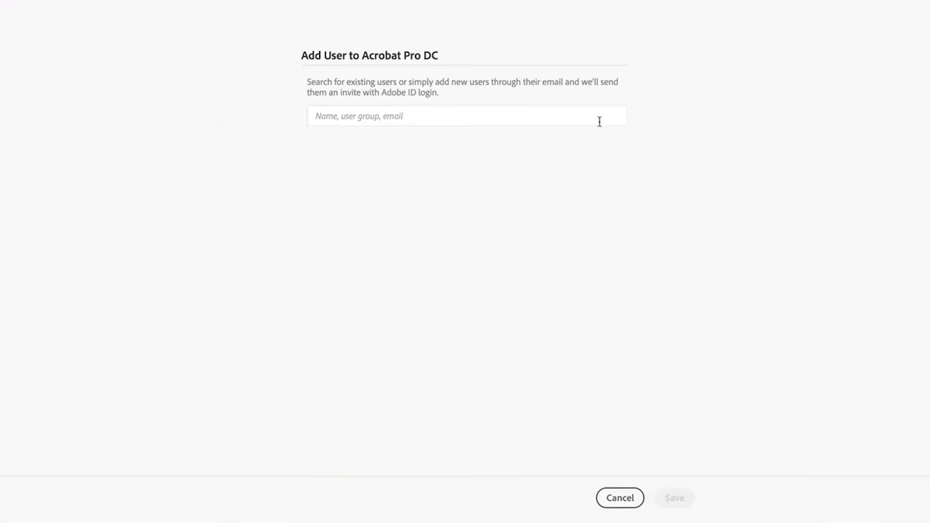
left_click(599, 119)
left_click(592, 140)
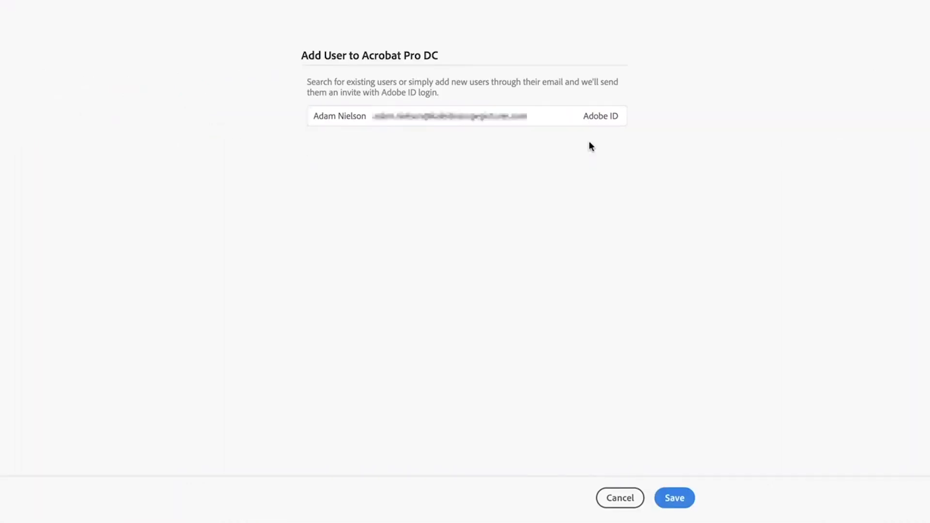
left_click(673, 497)
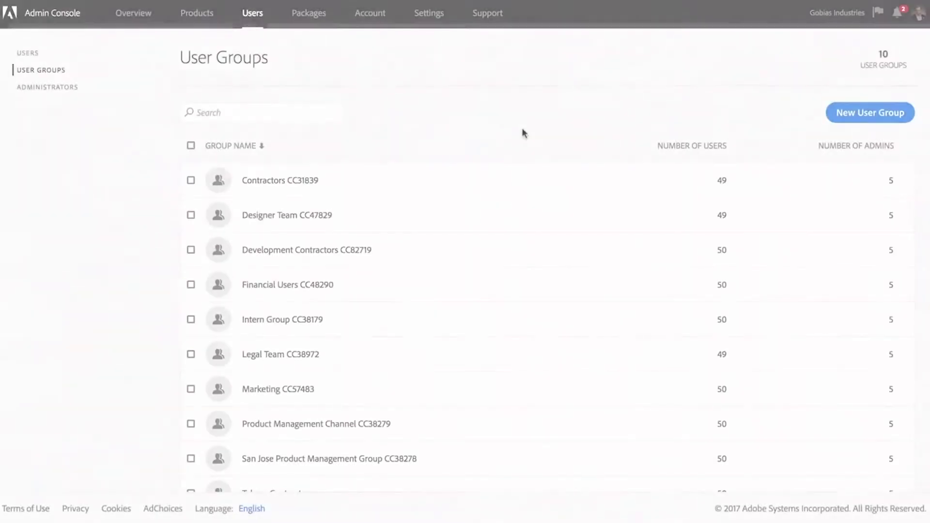
- Give the Marketing CC57483 group the CREATIVE CLOUD ALL SERVICES profile from All Apps plan - 20 GB
left_click(306, 392)
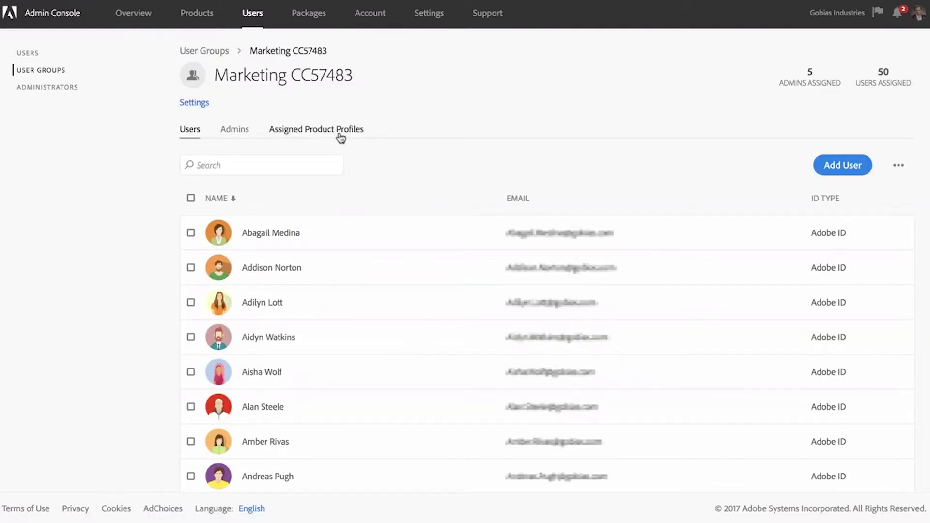
left_click(341, 136)
left_click(829, 168)
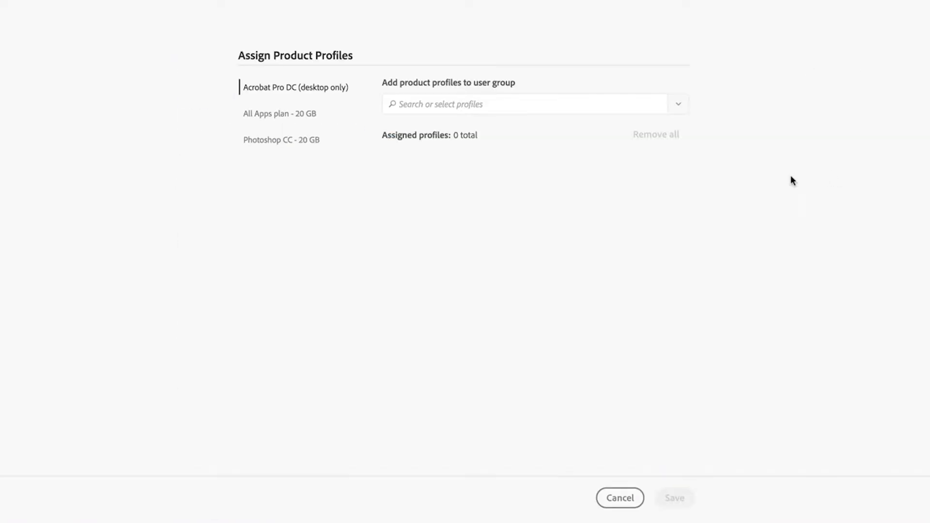
left_click(306, 114)
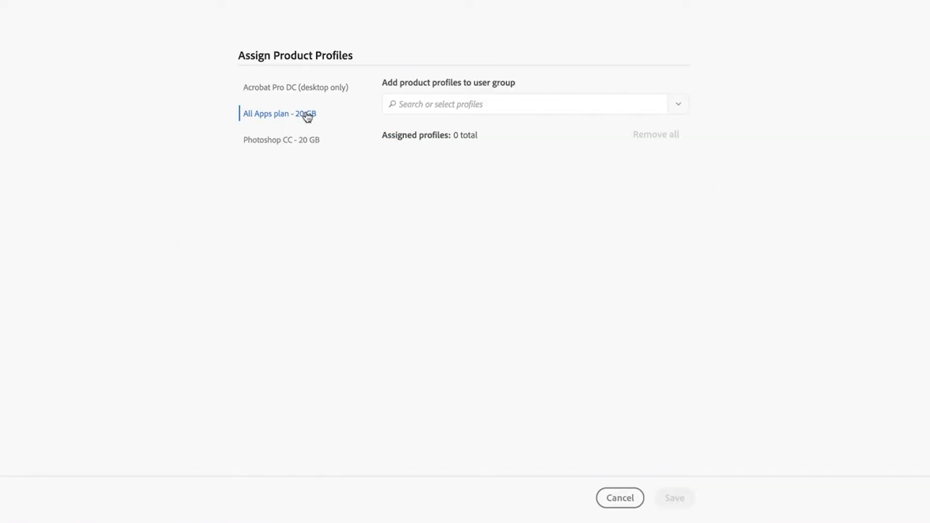
left_click(413, 102)
type("Creative")
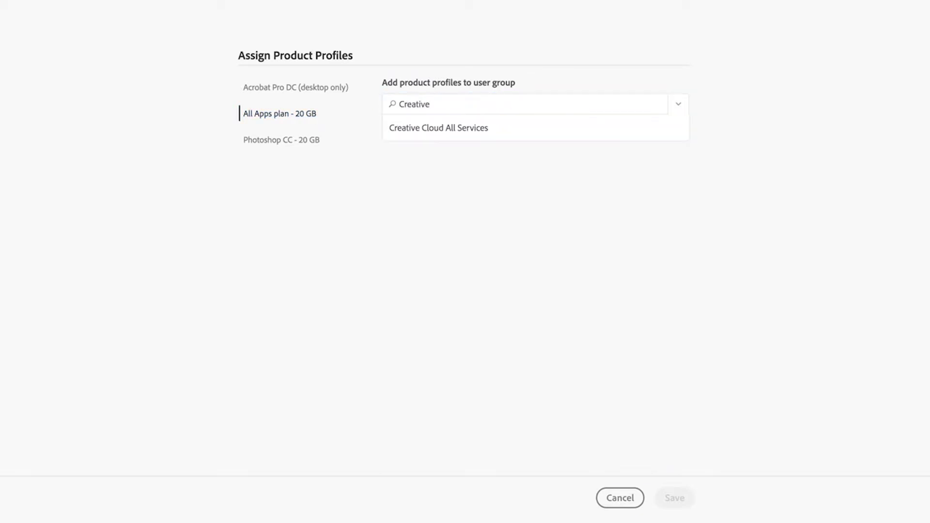
left_click(417, 127)
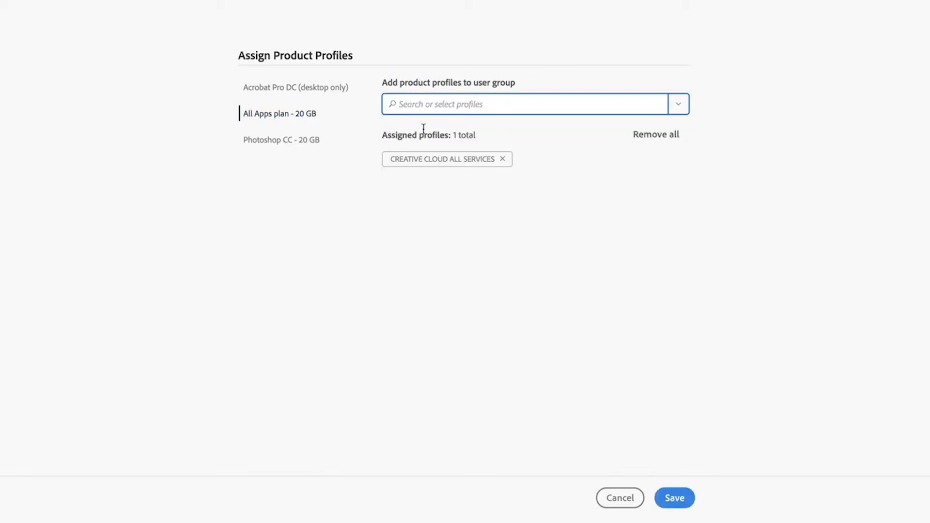
left_click(675, 498)
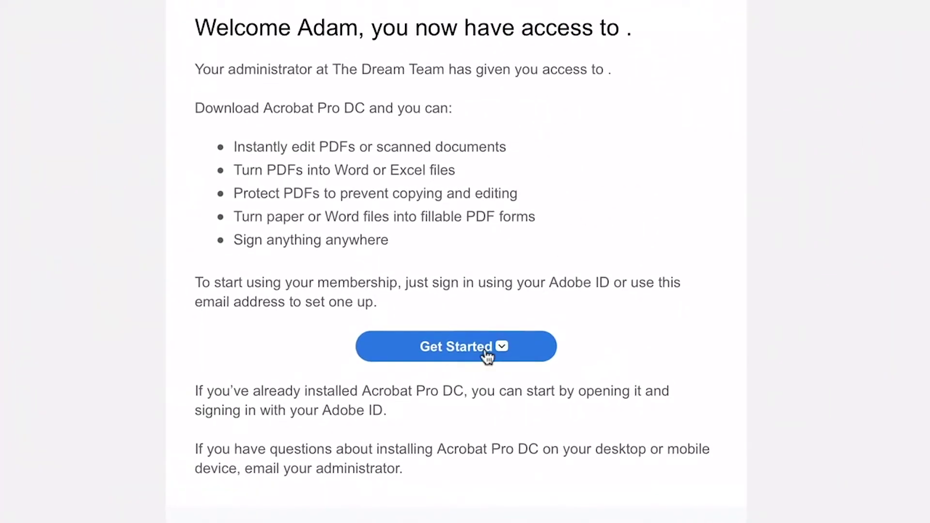
- Complete the new user's Adobe ID sign-up from the welcome email and start installing Photoshop CC
left_click(487, 357)
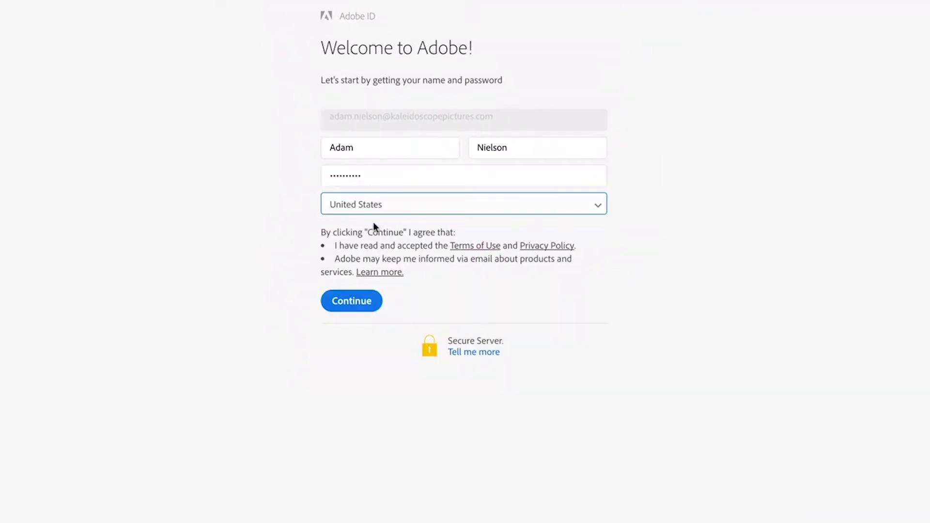
left_click(364, 300)
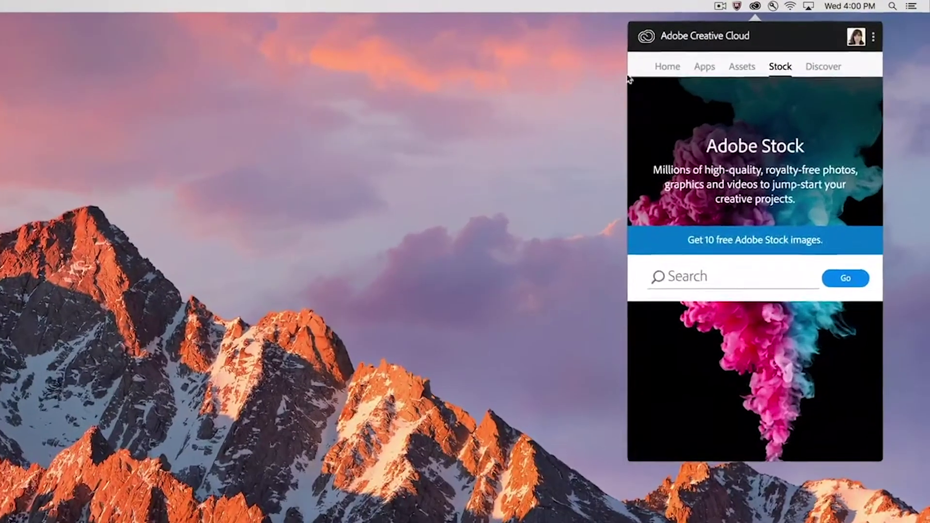
left_click(703, 67)
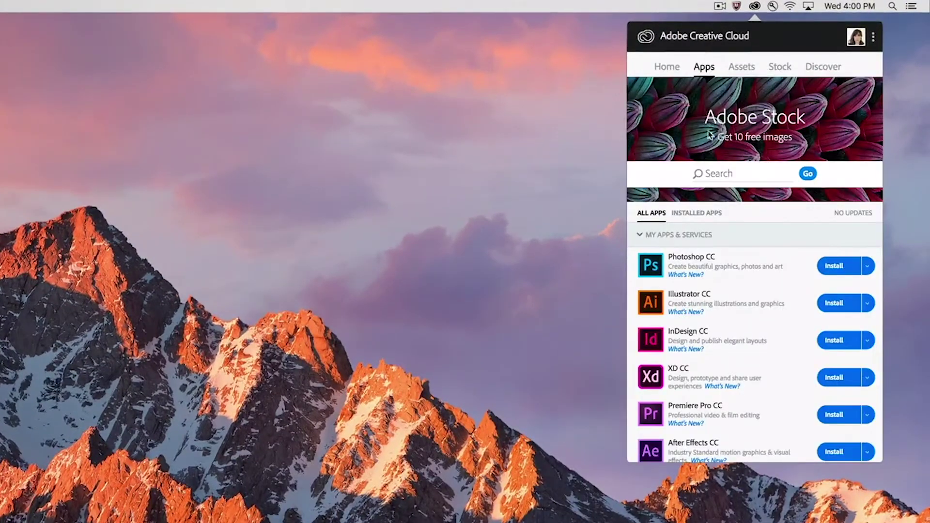
left_click(831, 265)
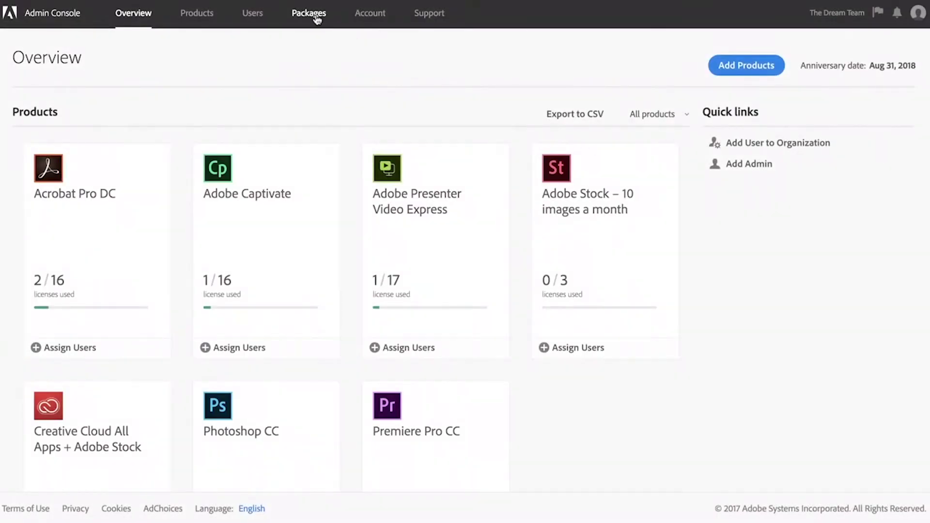
- Review the Packages list and Create a Package options, view Support help topics, then return to Users
left_click(310, 14)
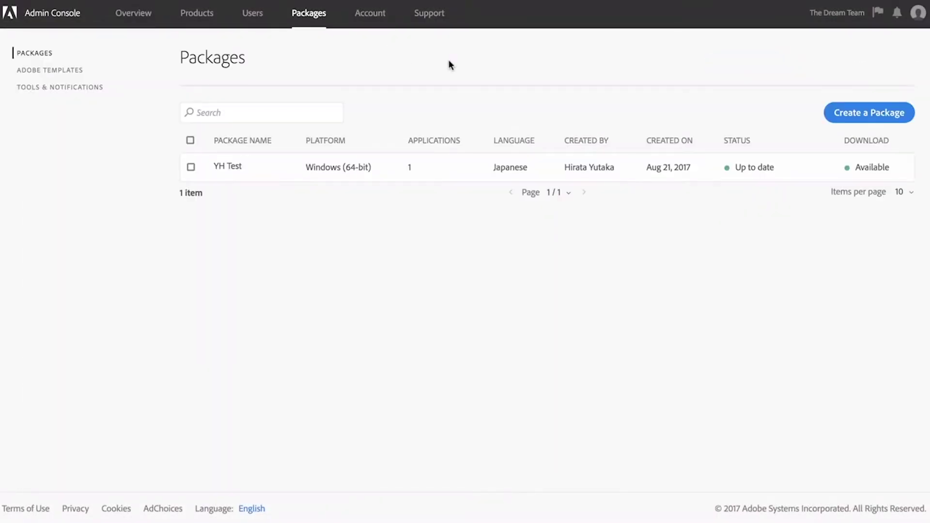
left_click(842, 115)
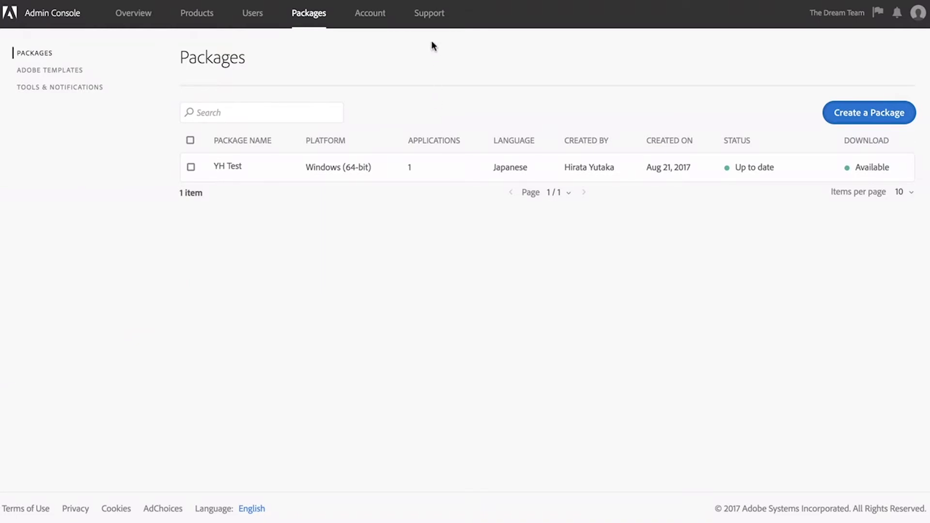
left_click(433, 22)
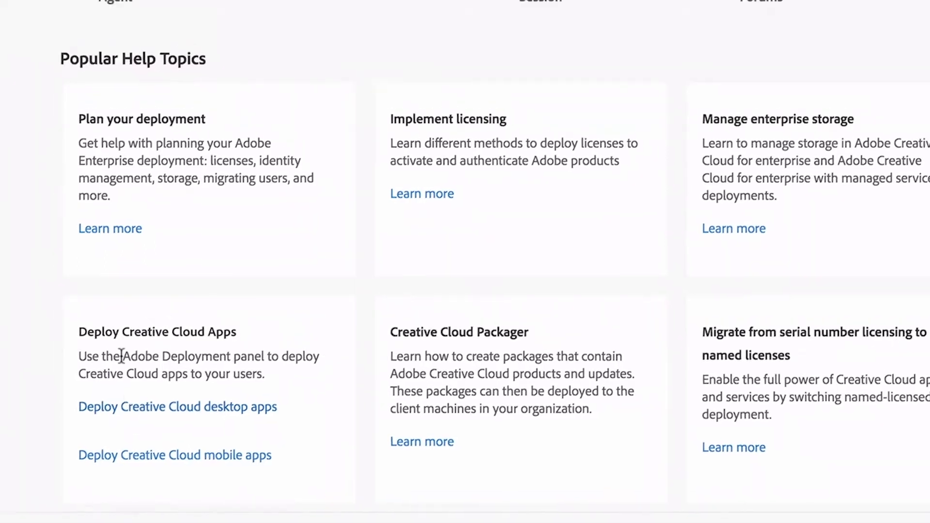
left_click(360, 28)
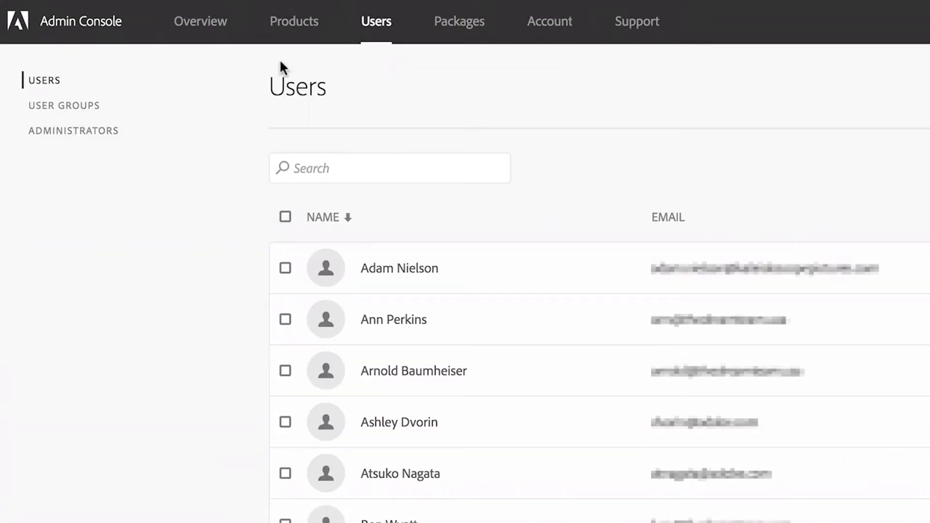
- Start adding an administrator under Administrators, entering the invitee's e-mail as a new user
left_click(103, 142)
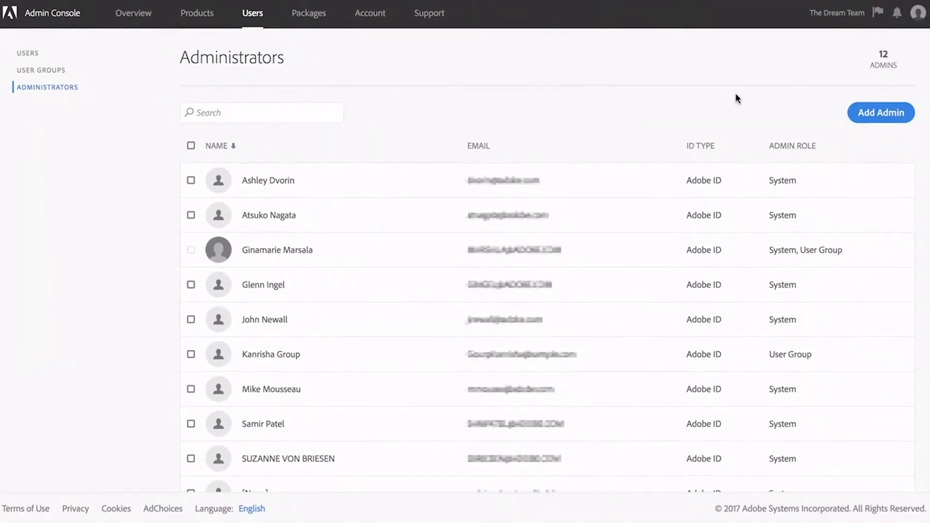
left_click(852, 116)
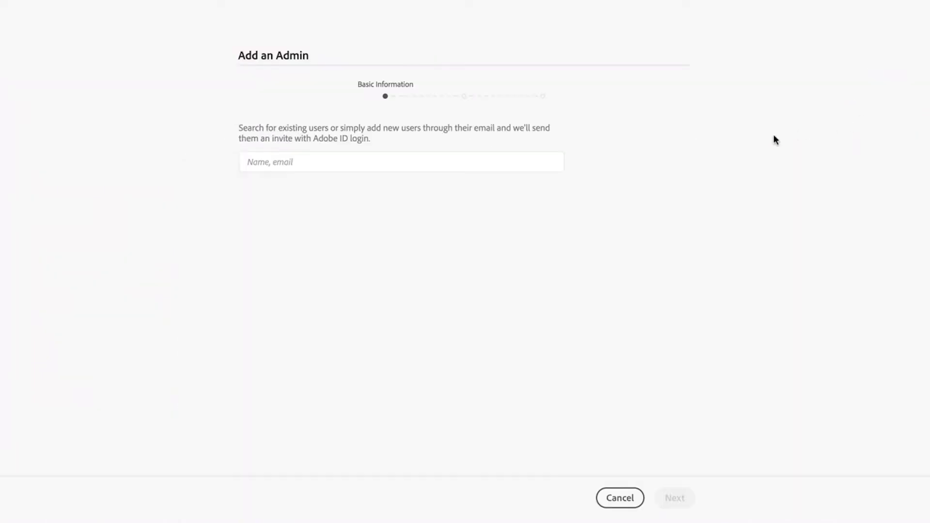
left_click(544, 166)
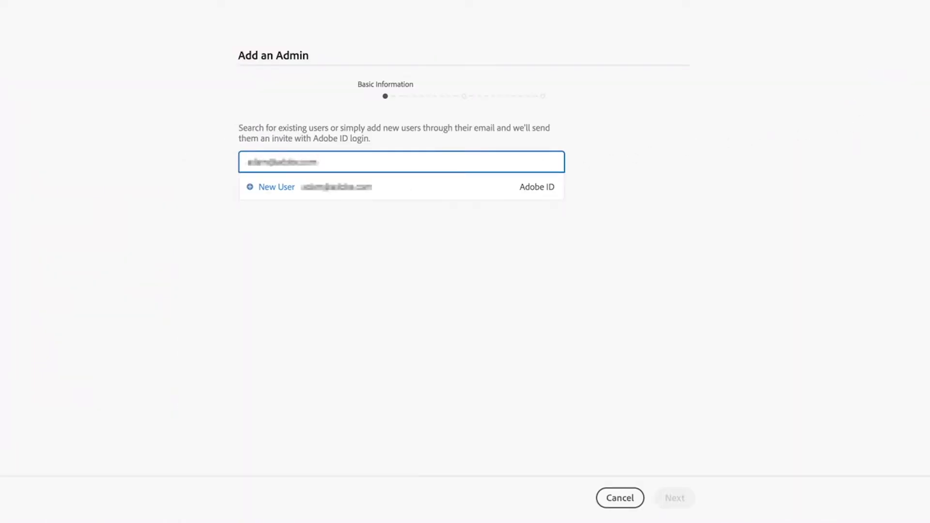
left_click(537, 190)
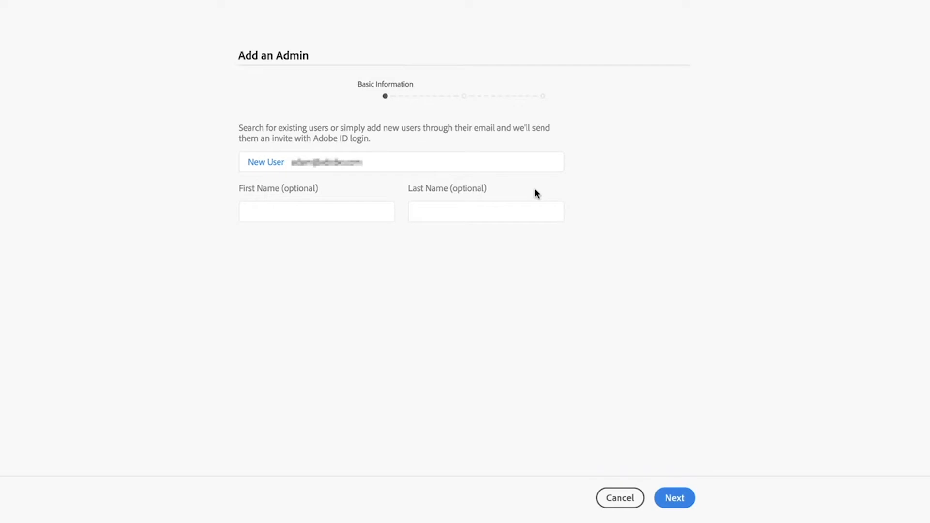
- Fill in the new admin's first and last name and grant the System Administrator role
key("Tab")
key("Tab")
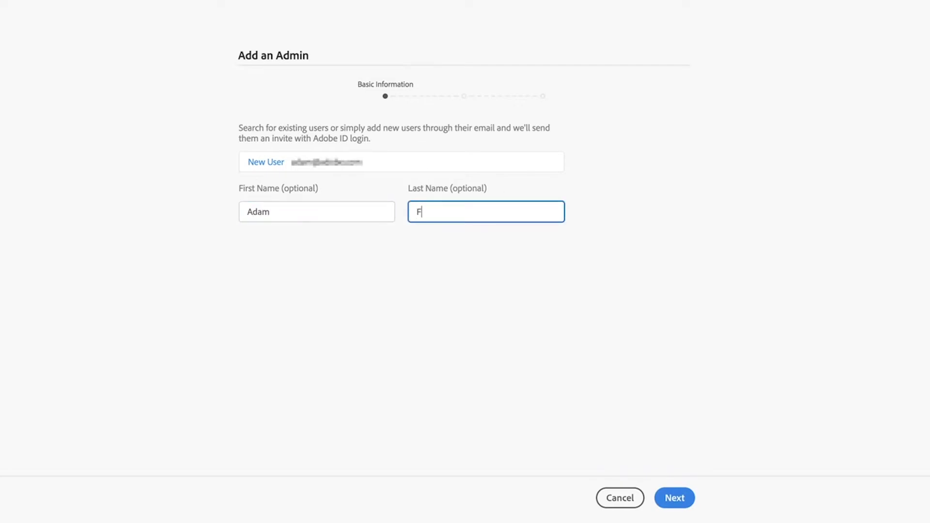
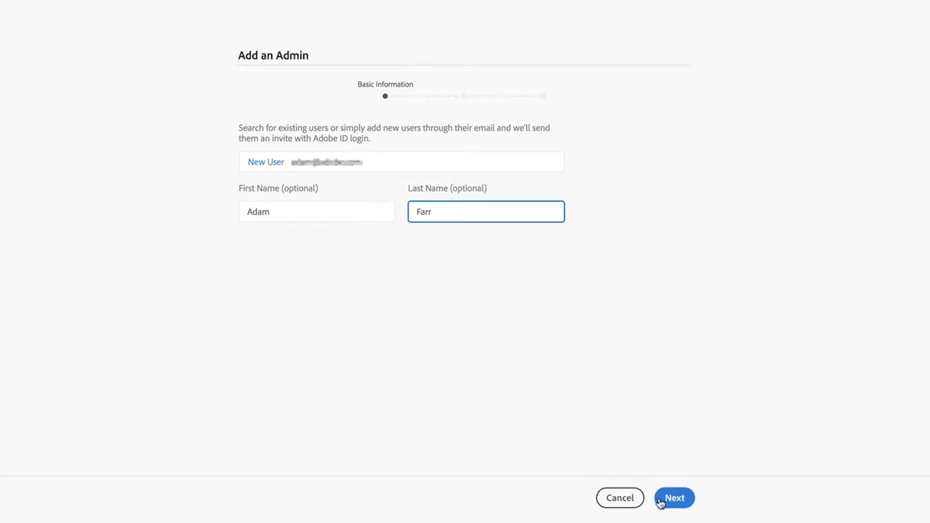
left_click(661, 500)
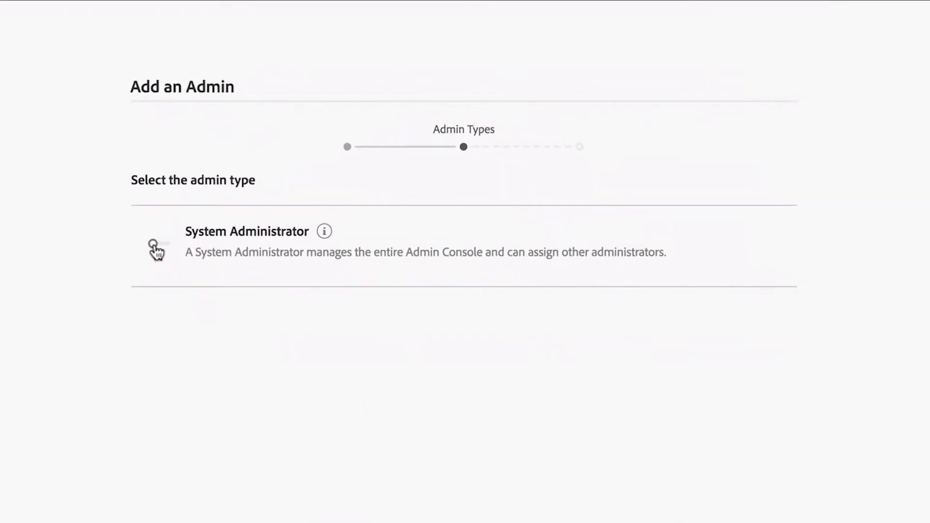
left_click(155, 246)
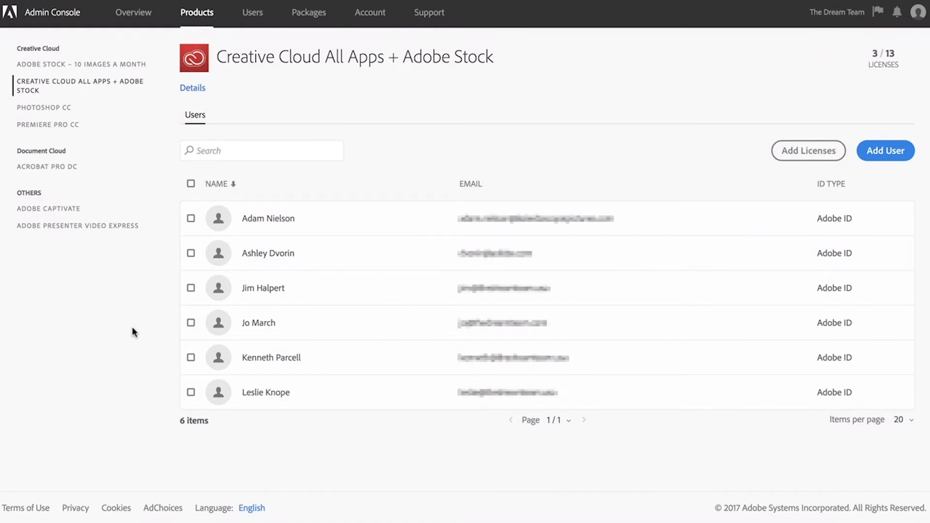
- Remove the last listed user from Creative Cloud All Apps + Adobe Stock and save another existing user in
left_click(191, 392)
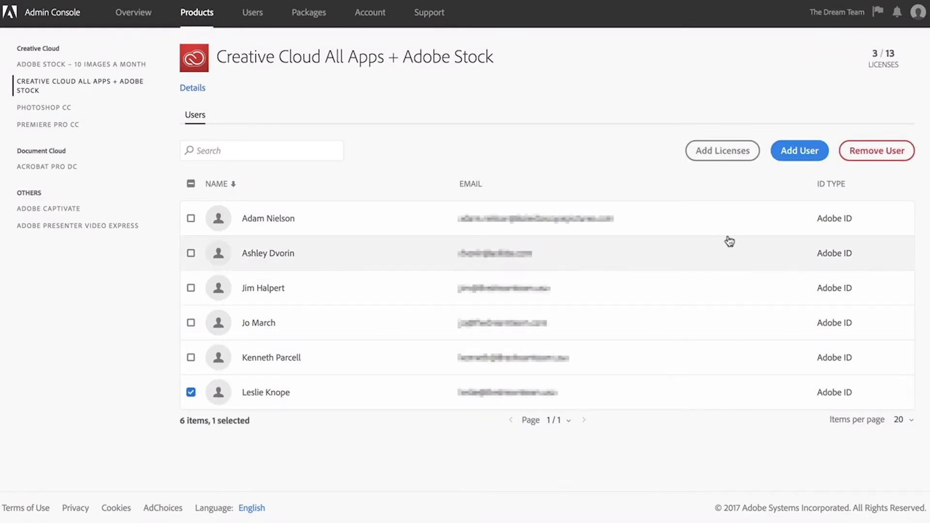
left_click(881, 157)
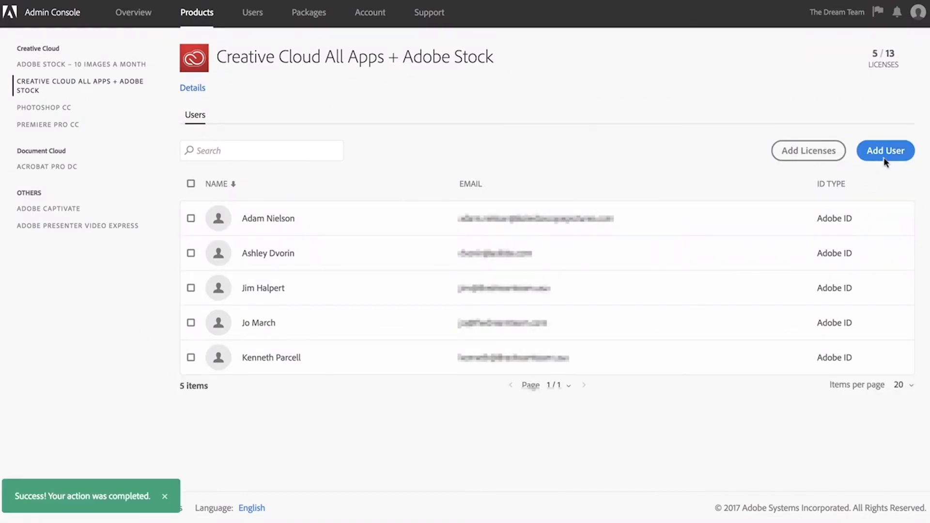
left_click(885, 155)
left_click(543, 120)
type("Doc")
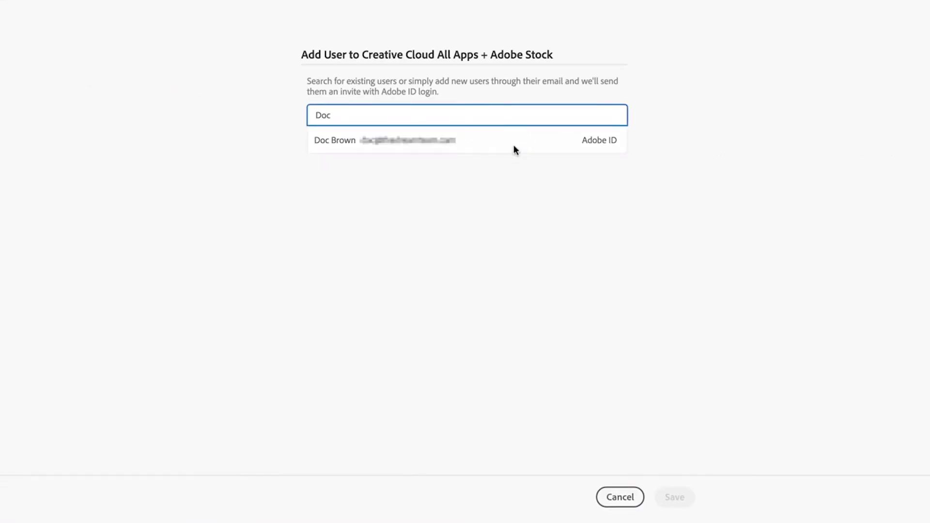
left_click(514, 142)
left_click(675, 497)
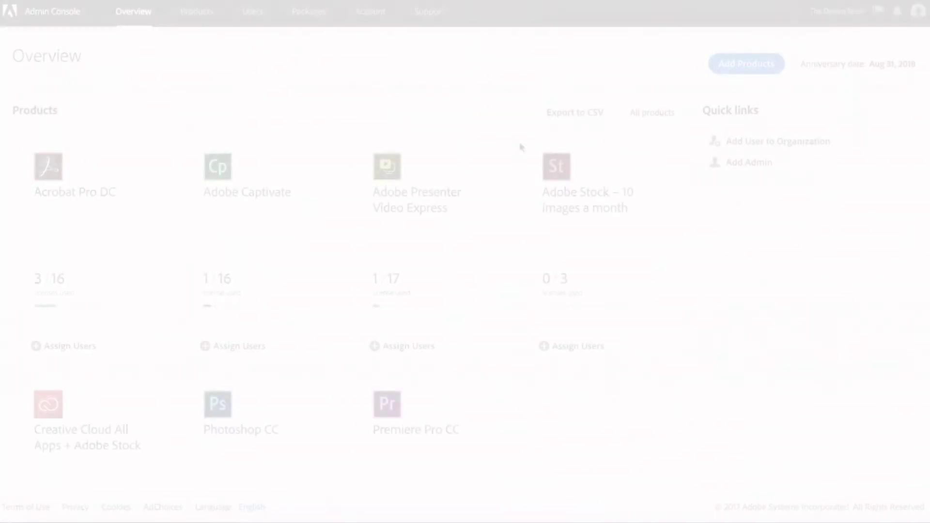
- Open the Creative Cloud All Apps + Adobe Stock product to verify the new user's license (6 users, 6/13 licenses)
scroll(520, 146, "down", 3)
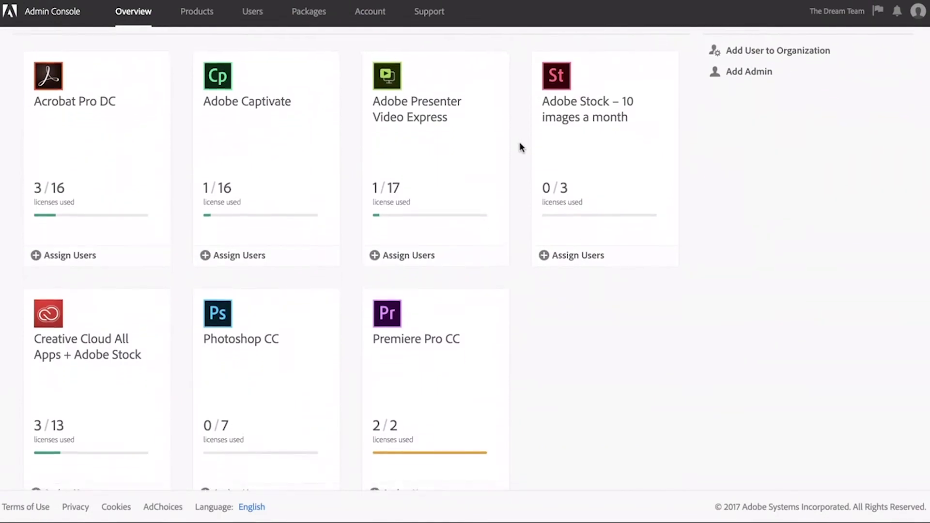
left_click(133, 327)
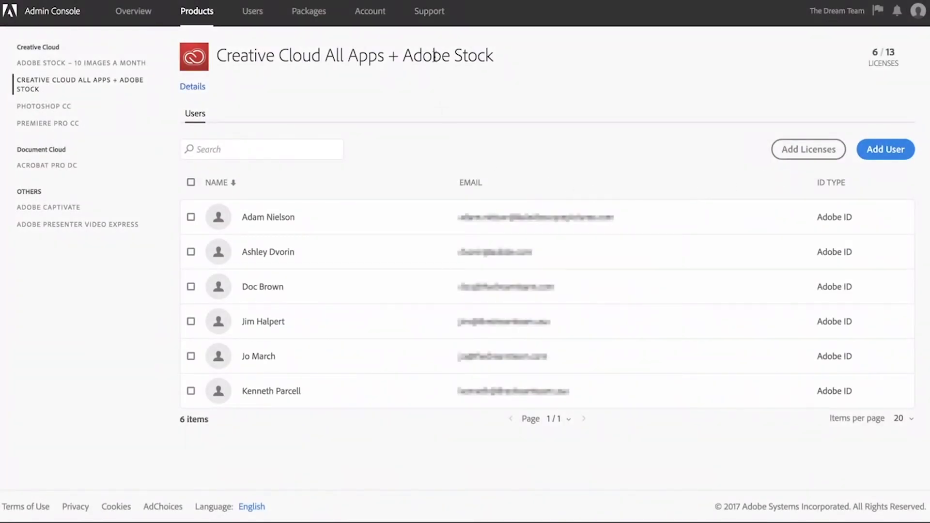
- Go to the Support section to view popular help topics for administrators
left_click(433, 14)
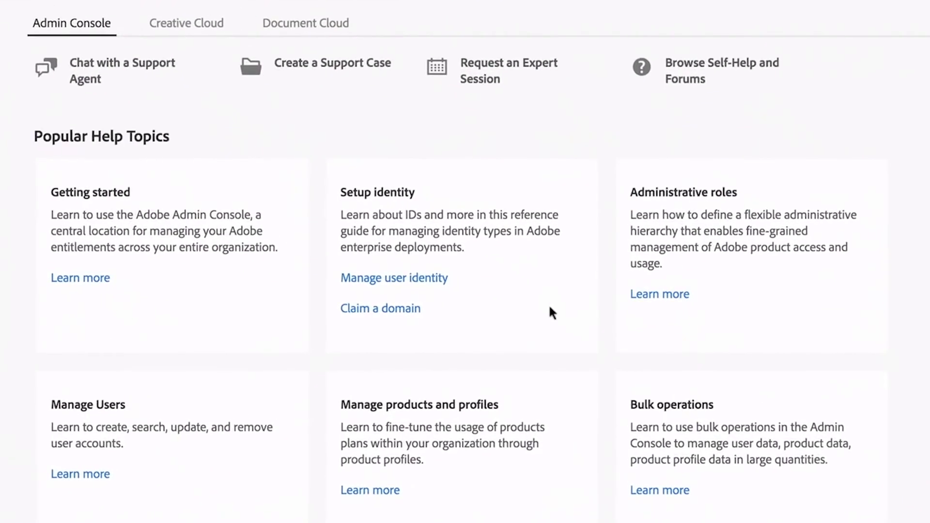